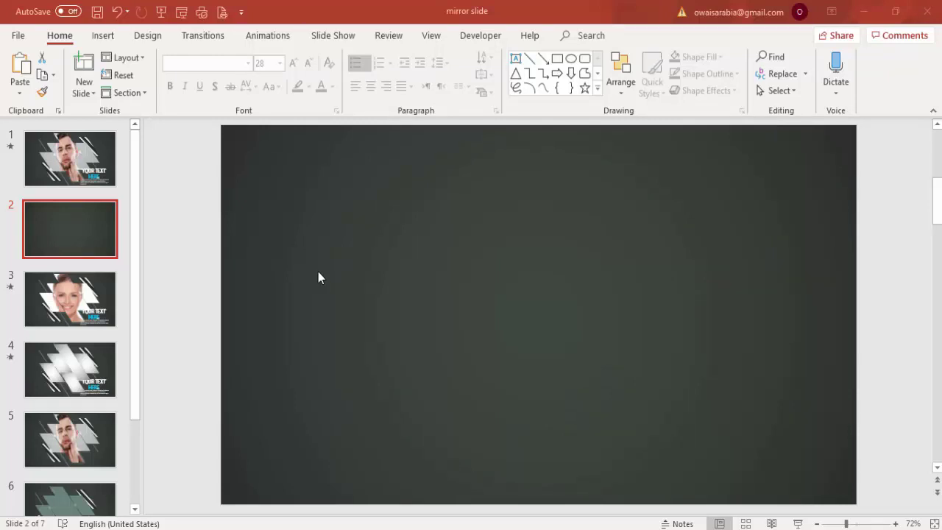
Draw a tall blue parallelogram on slide 2, then widen it and steepen its slant
click(103, 38)
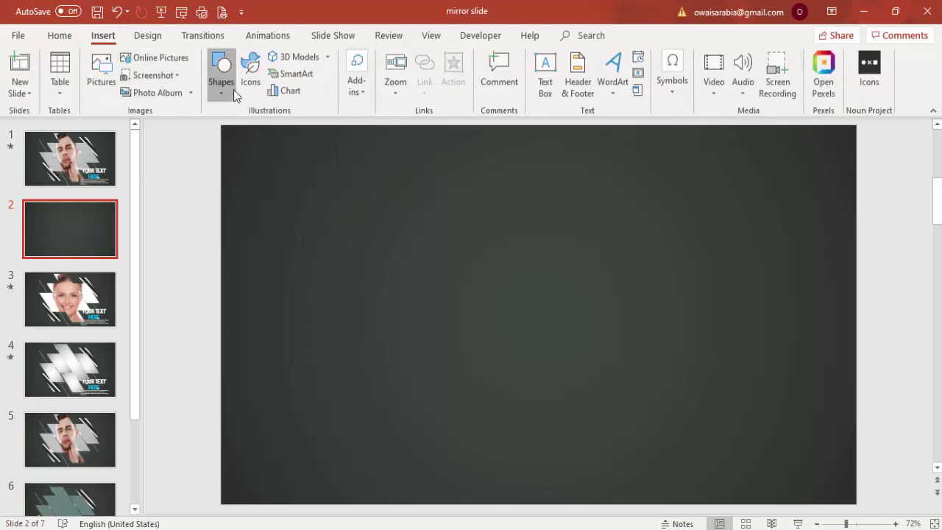
click(222, 77)
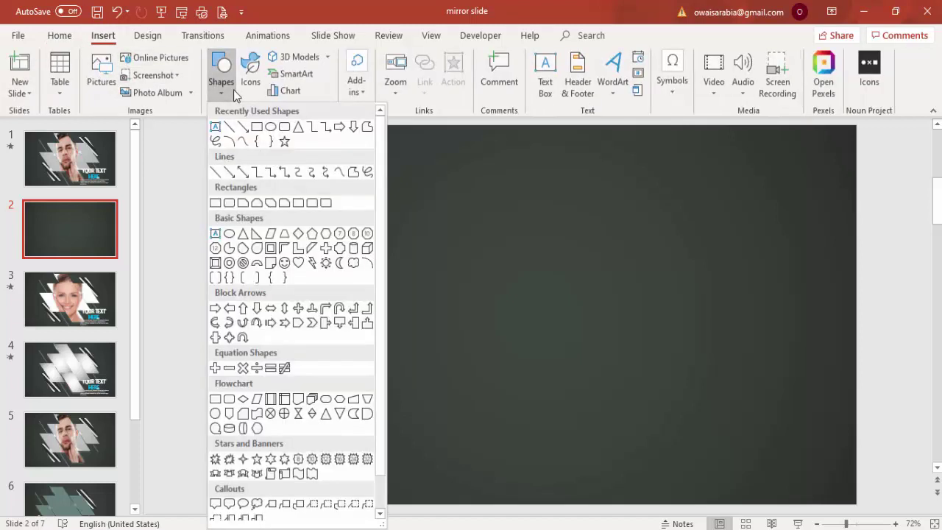
click(270, 240)
mouse_move(389, 197)
mouse_down()
mouse_move(556, 325)
mouse_move(539, 475)
mouse_up()
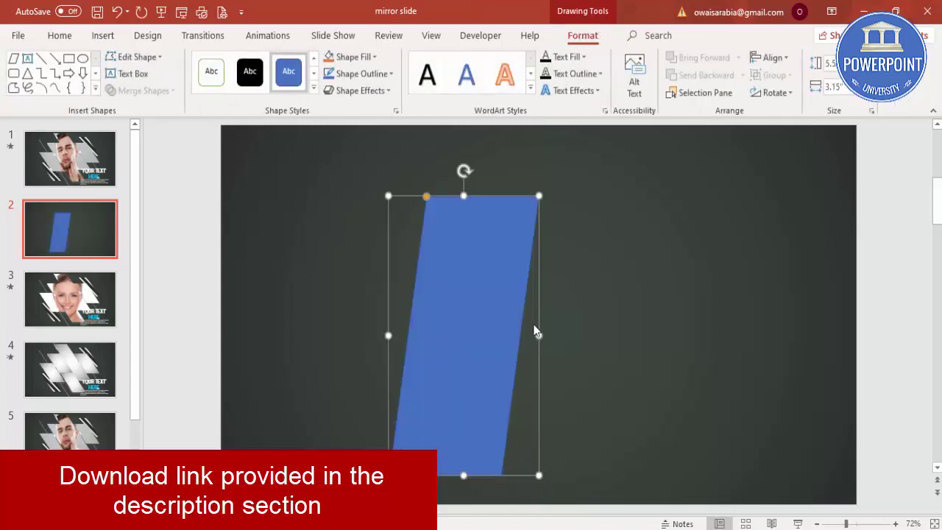
drag(538, 334, 578, 335)
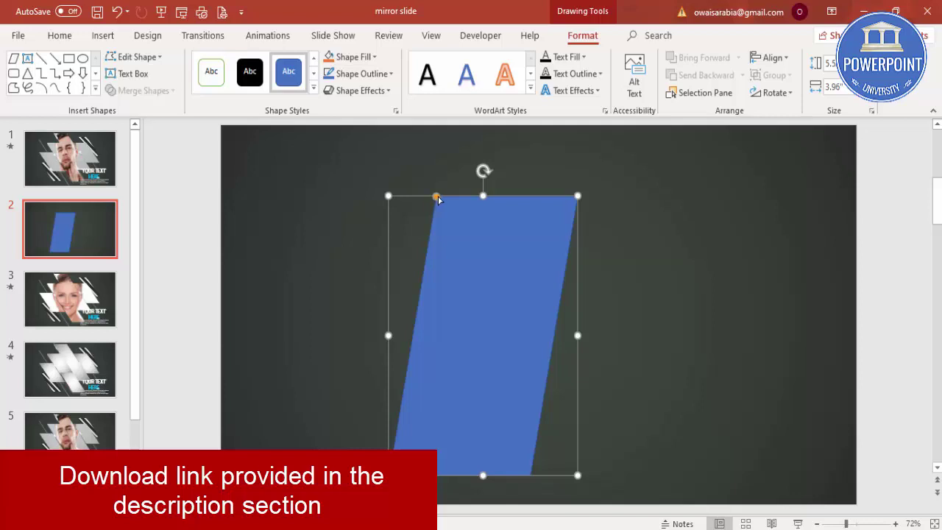
drag(436, 196, 482, 196)
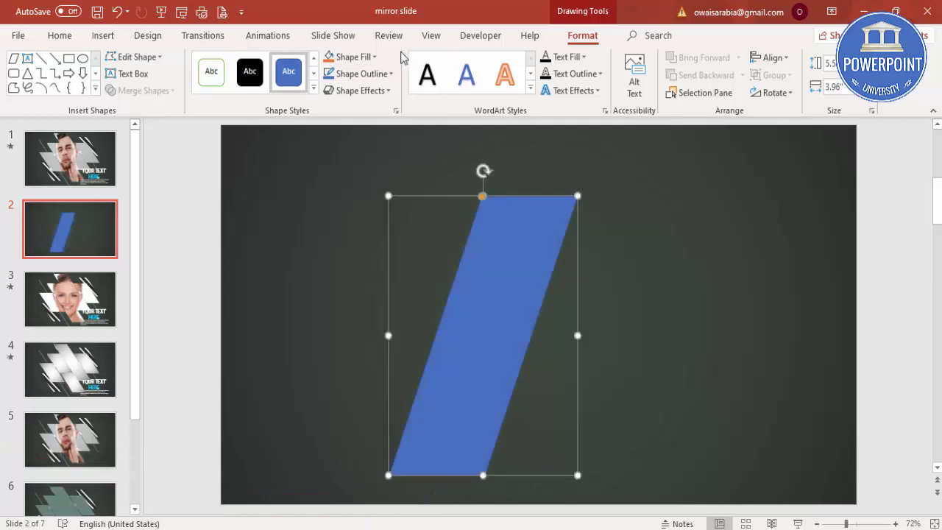
Set the parallelogram's outline to No Outline
click(373, 57)
click(392, 53)
click(388, 90)
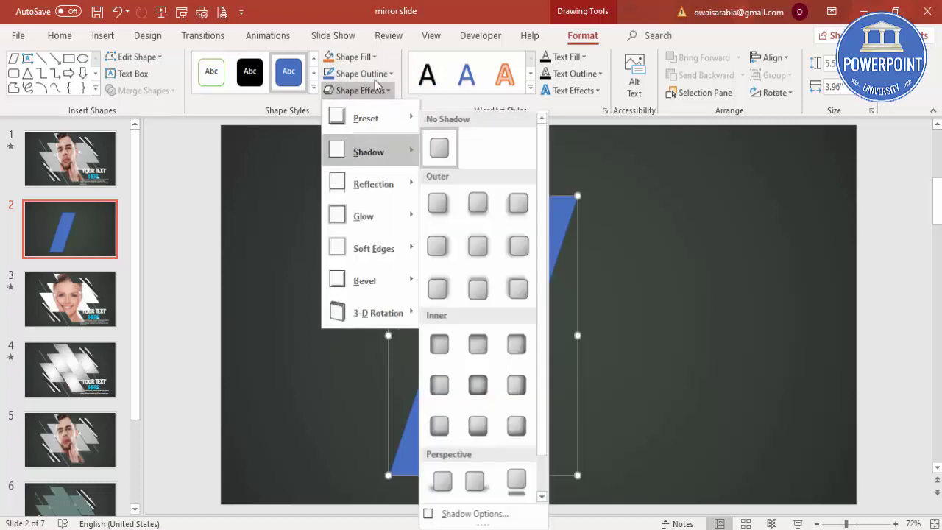
click(377, 75)
click(360, 229)
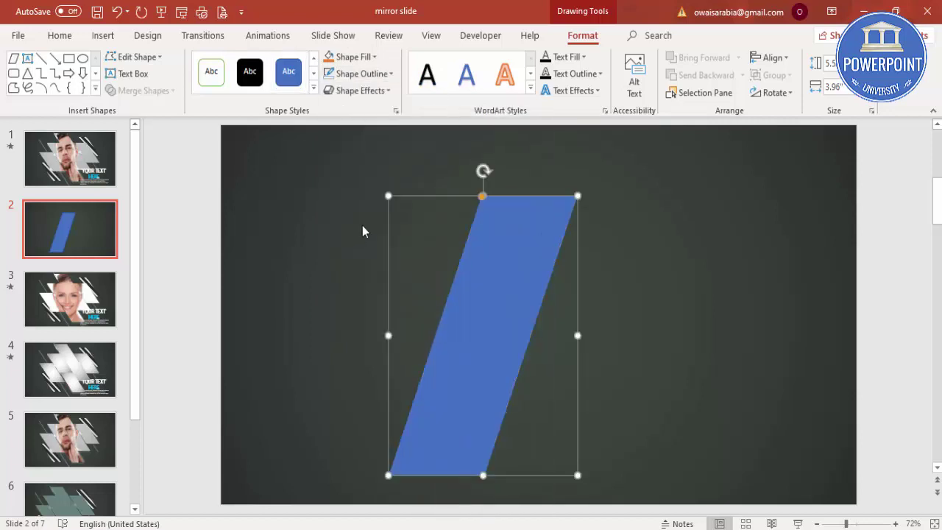
Flip the parallelogram vertically, shift it up and right, and slightly adjust its slant
click(776, 94)
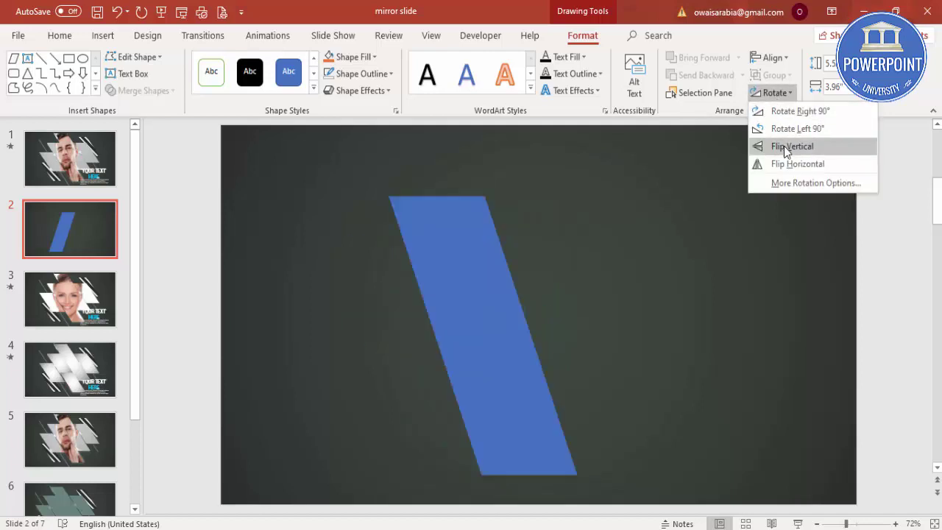
click(786, 148)
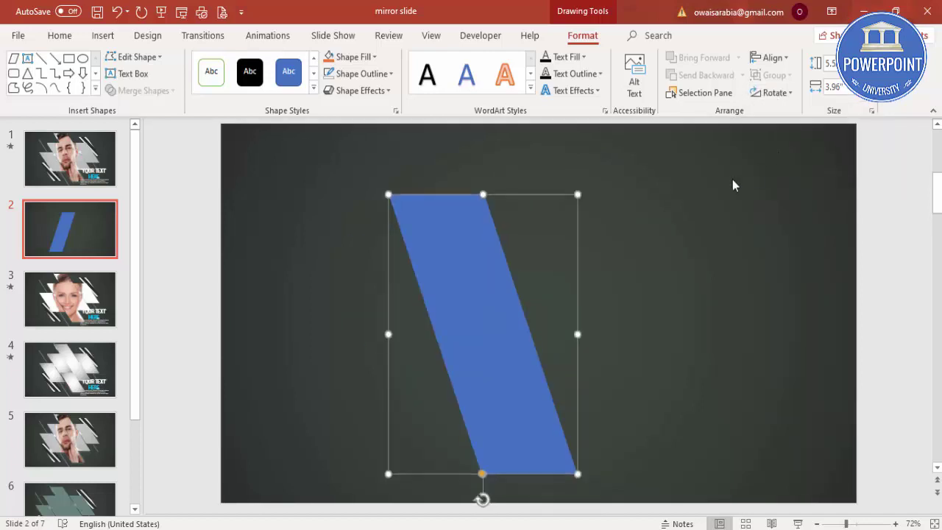
drag(505, 320, 553, 295)
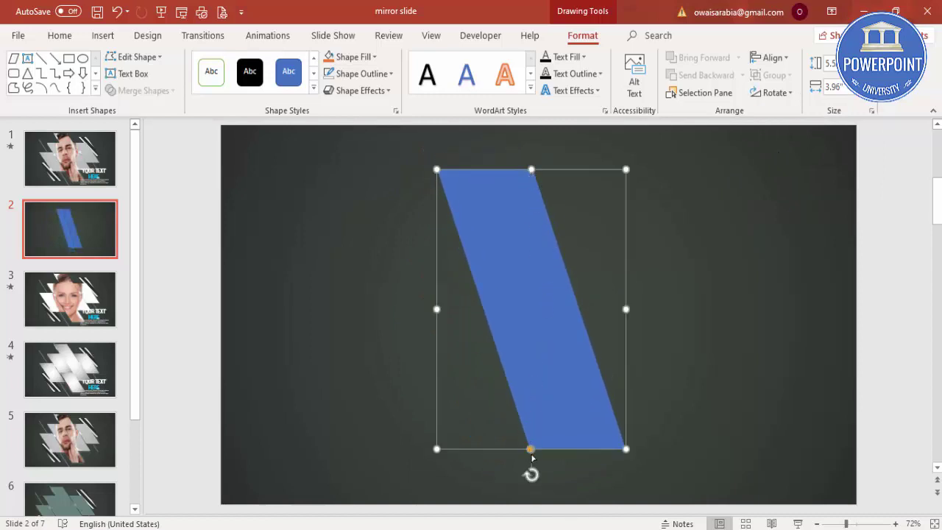
drag(533, 455, 546, 450)
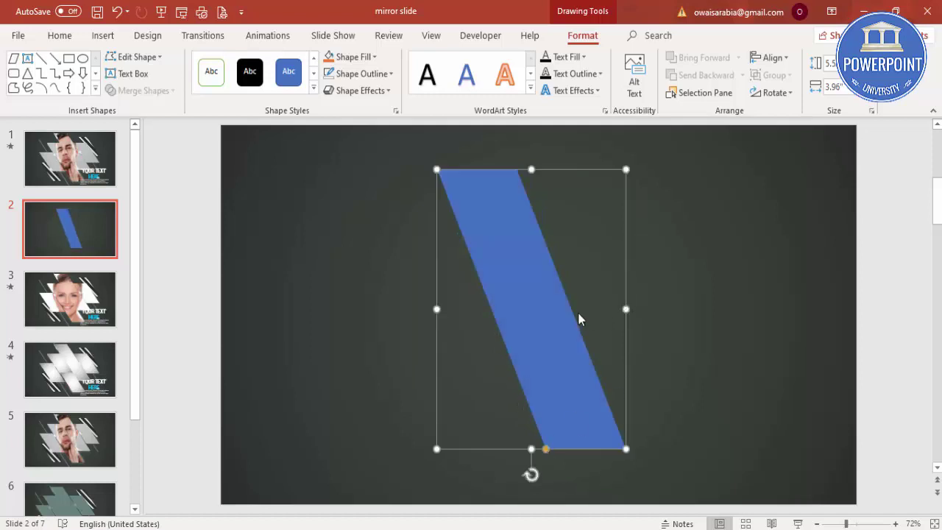
click(672, 271)
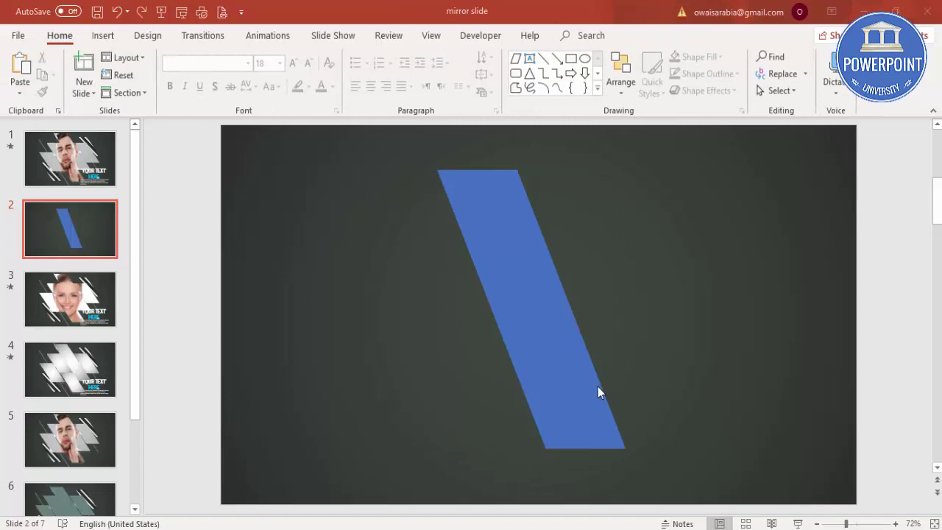
Widen the parallelogram, ease its slant, and raise it slightly on the slide
click(551, 333)
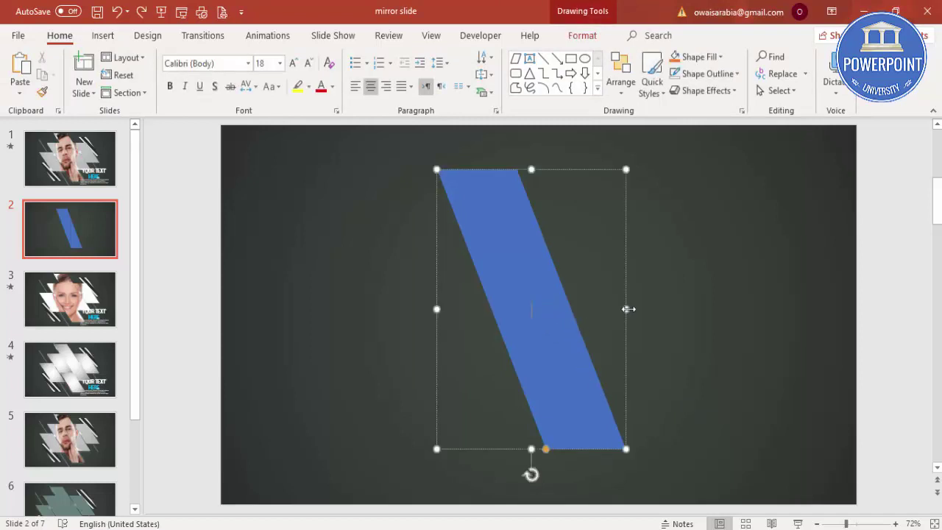
drag(628, 309, 673, 297)
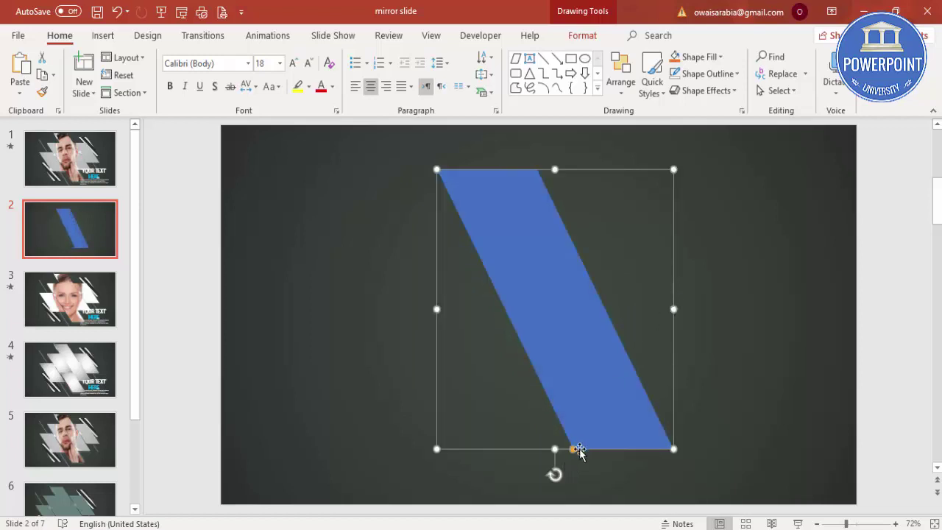
drag(573, 449, 587, 455)
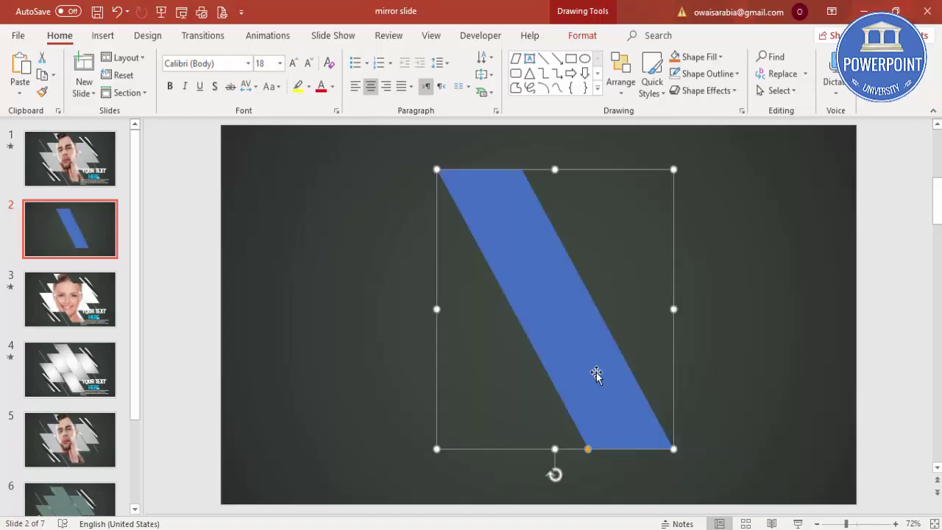
drag(595, 374, 590, 349)
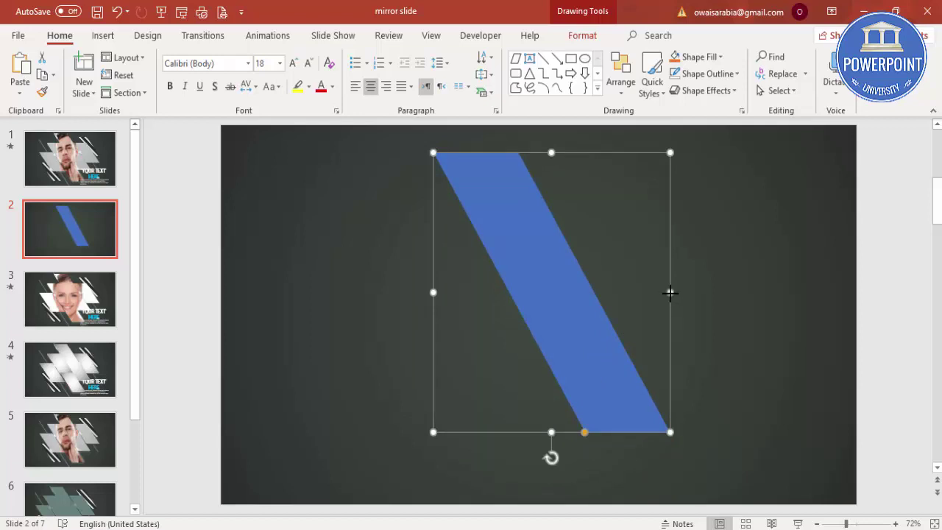
drag(669, 293, 682, 295)
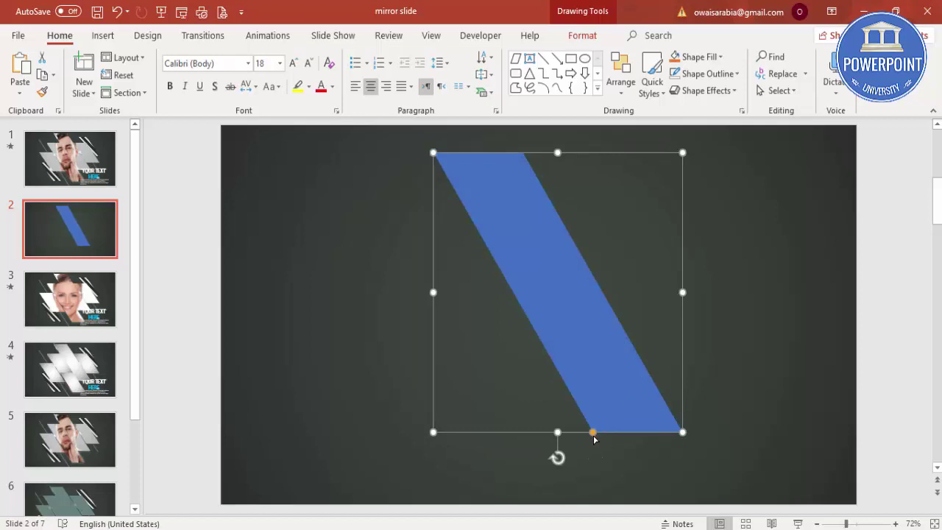
drag(594, 438, 596, 437)
click(703, 378)
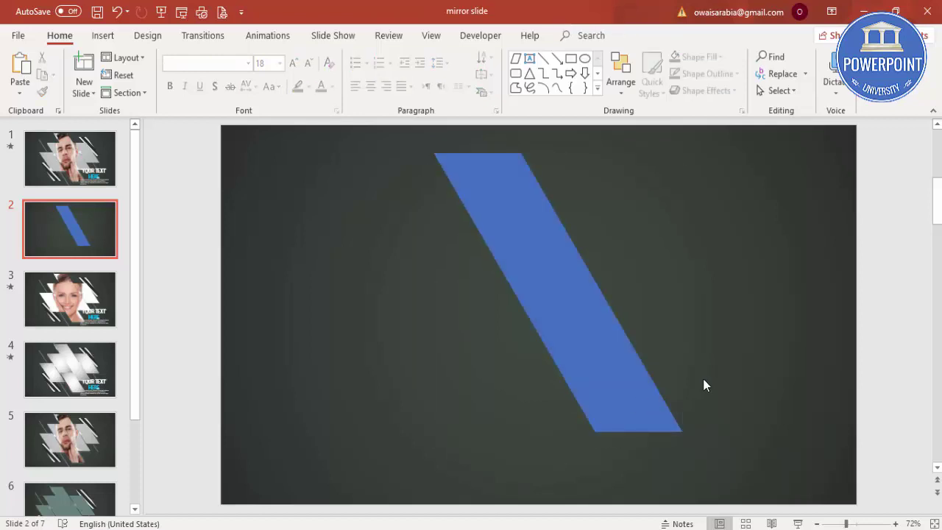
Widen the band further to the right and steepen its slant into a slimmer diagonal
click(635, 377)
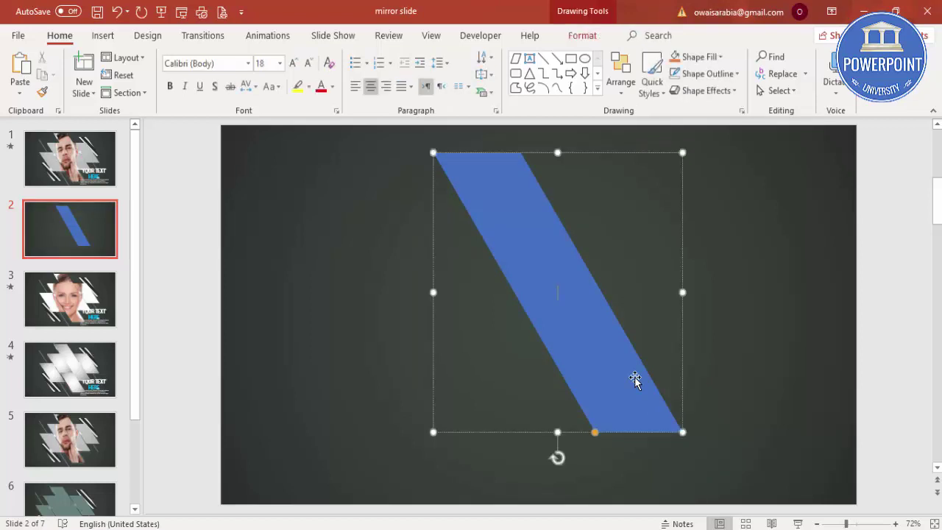
drag(684, 292, 708, 282)
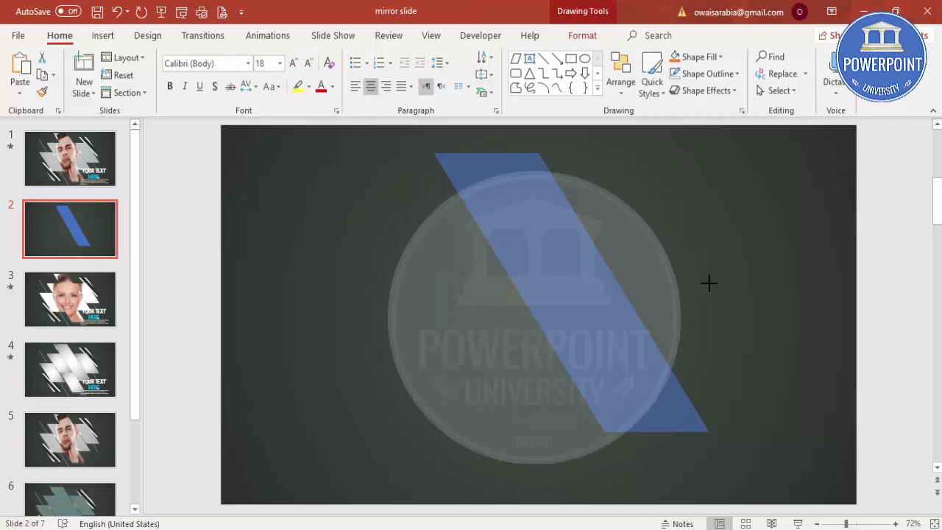
drag(710, 281, 711, 279)
drag(600, 435, 623, 431)
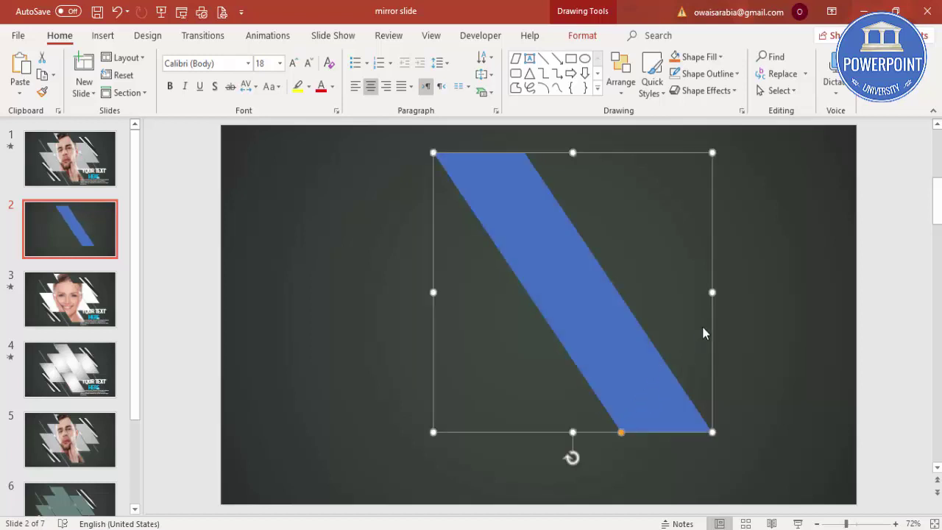
click(741, 336)
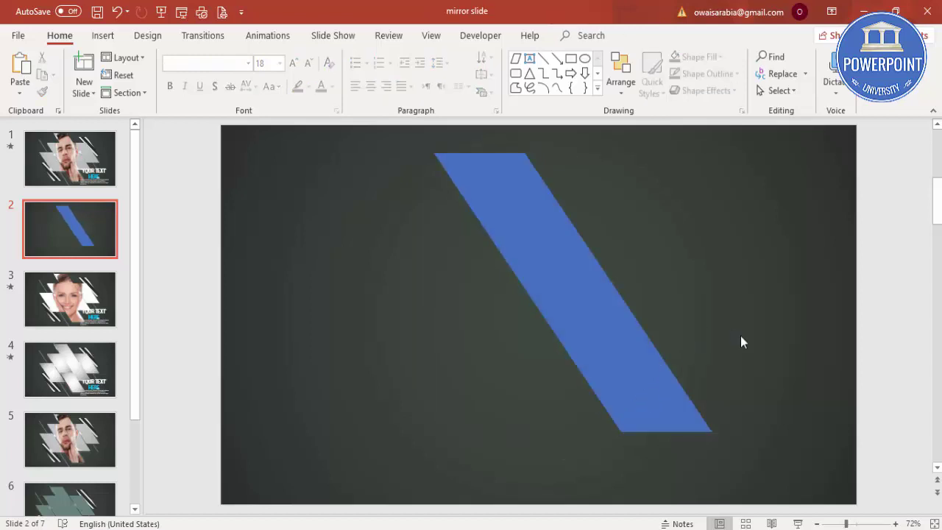
click(634, 374)
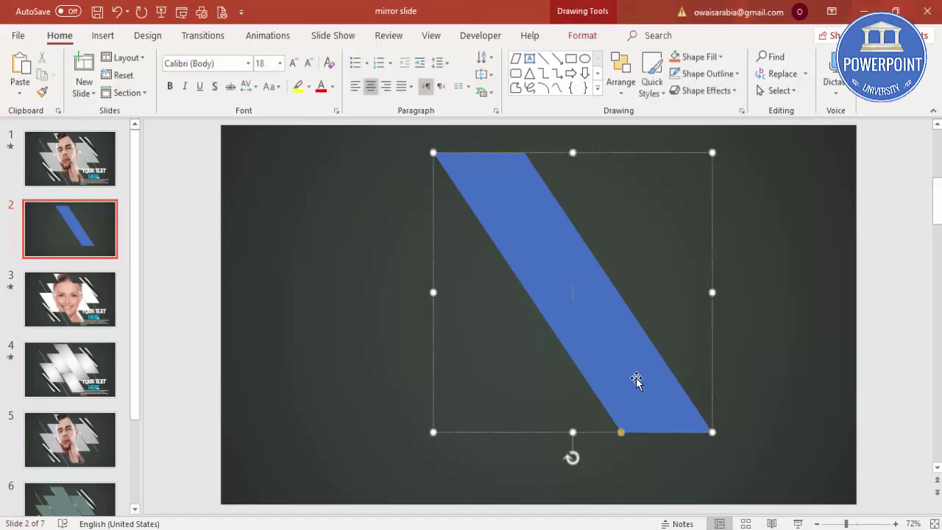
click(709, 374)
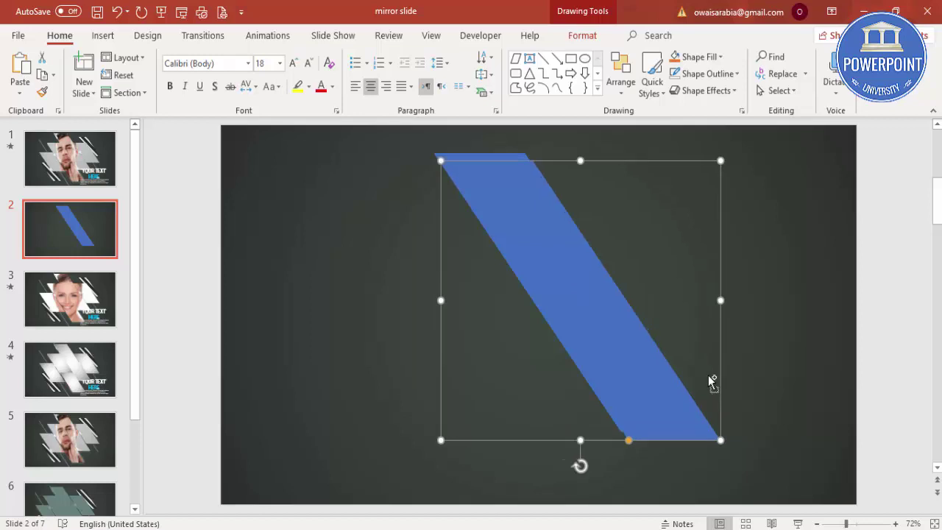
Ctrl+drag a copy left of the band, then shorten and narrow it
ctrl+drag(625, 383, 550, 412)
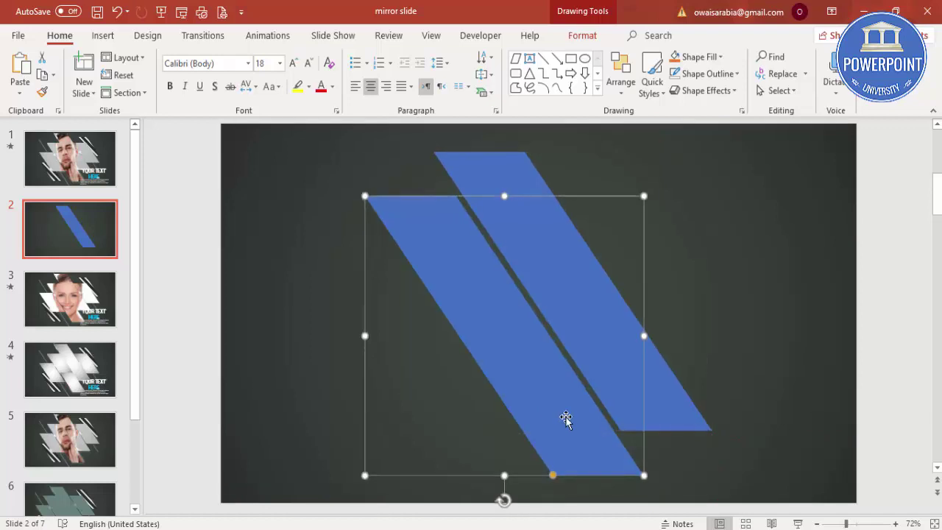
drag(505, 474, 472, 328)
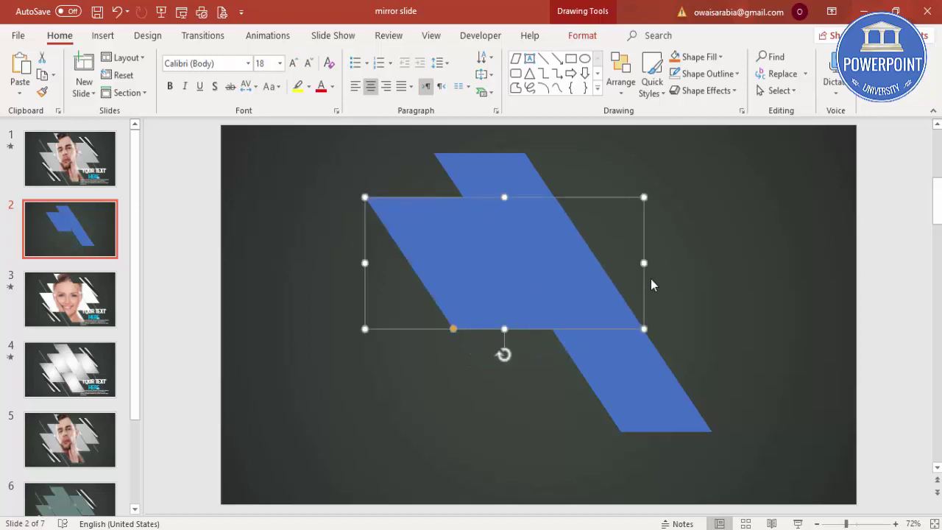
drag(642, 265, 545, 272)
click(672, 270)
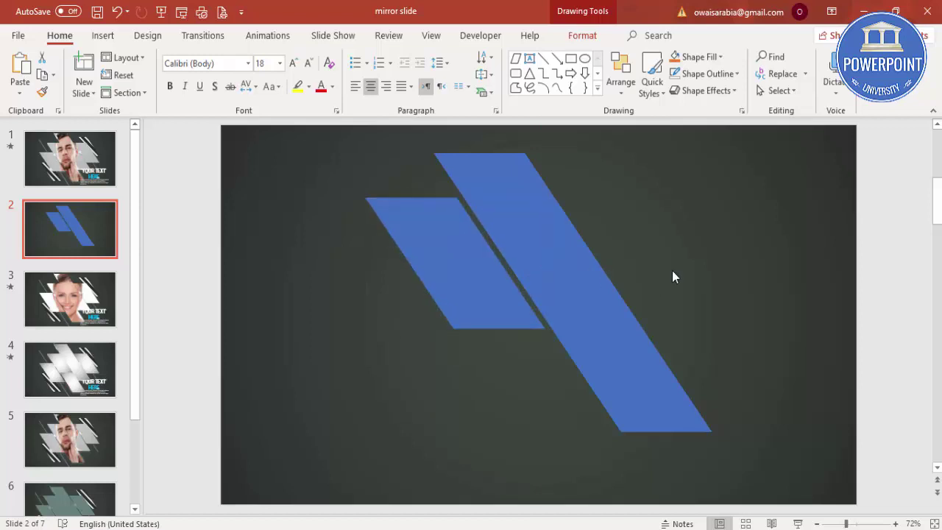
Duplicate the small parallelogram and place the copy directly below it
click(466, 271)
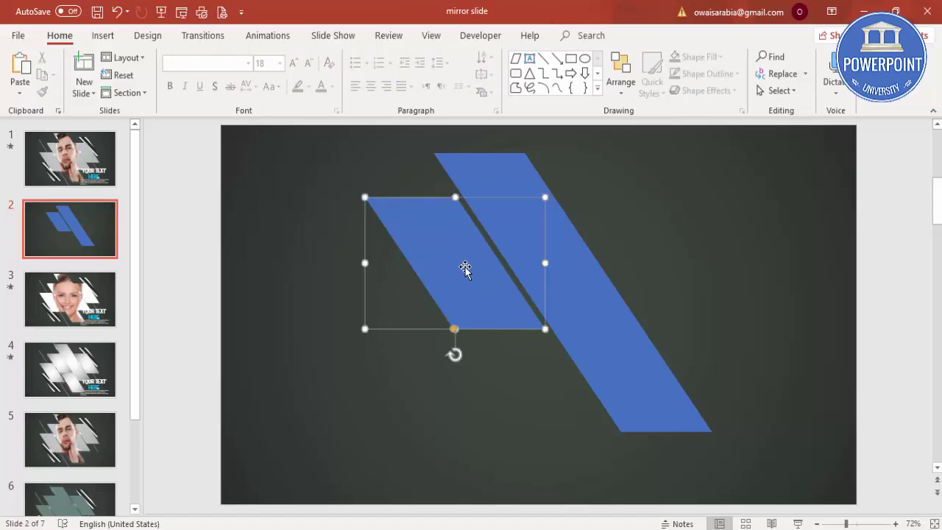
key(ctrl+d)
drag(439, 261, 521, 379)
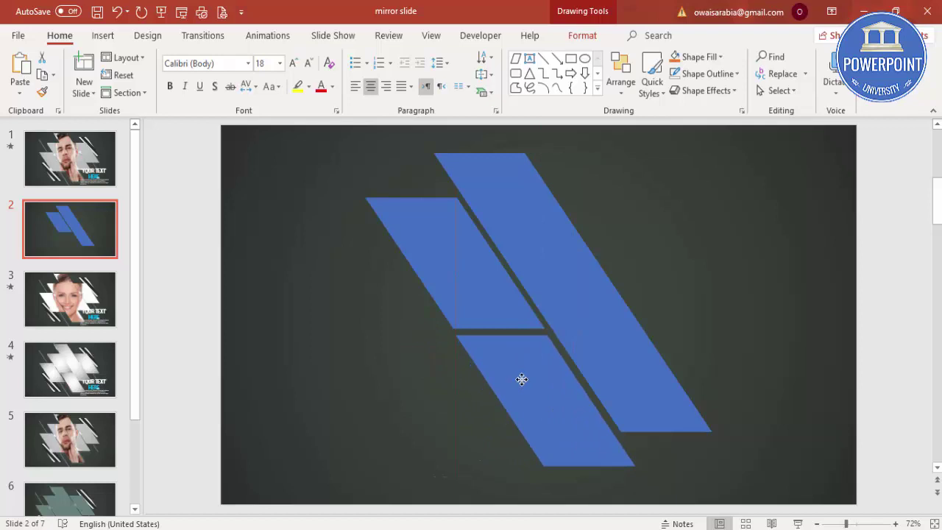
drag(521, 379, 521, 380)
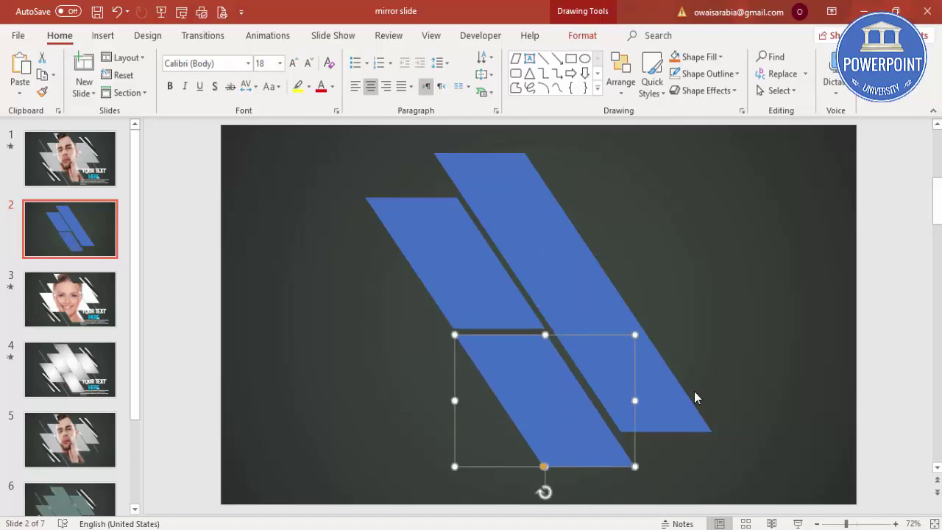
key(ctrl+Up)
key(ctrl+Up)
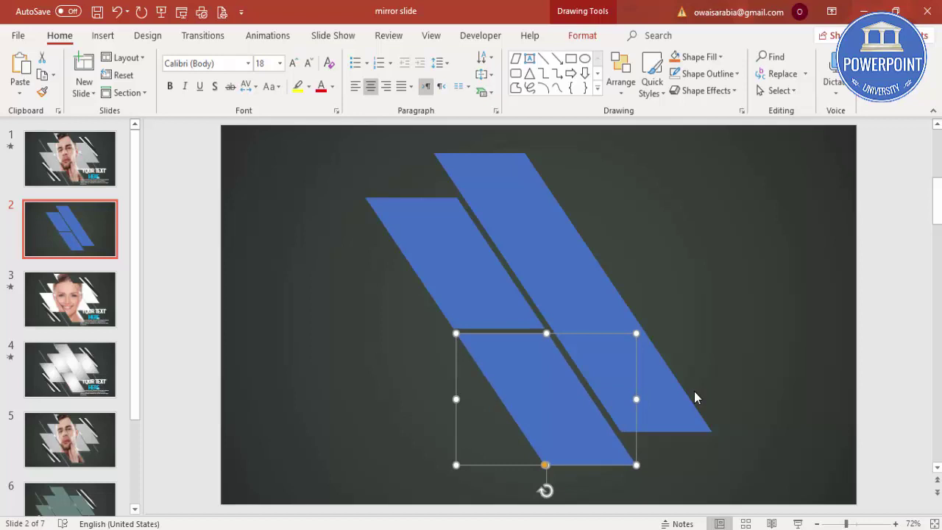
Shorten the large parallelogram from the bottom and narrow it from the right
click(670, 398)
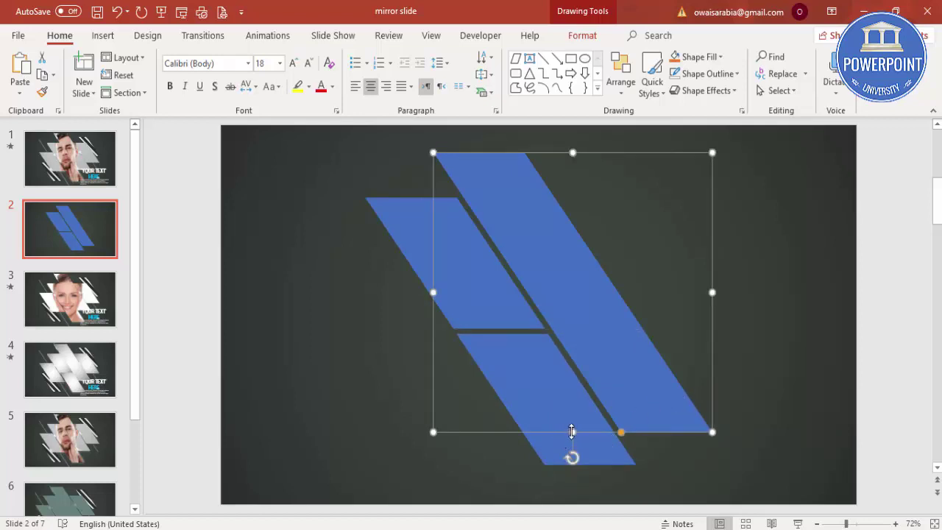
drag(572, 432, 551, 387)
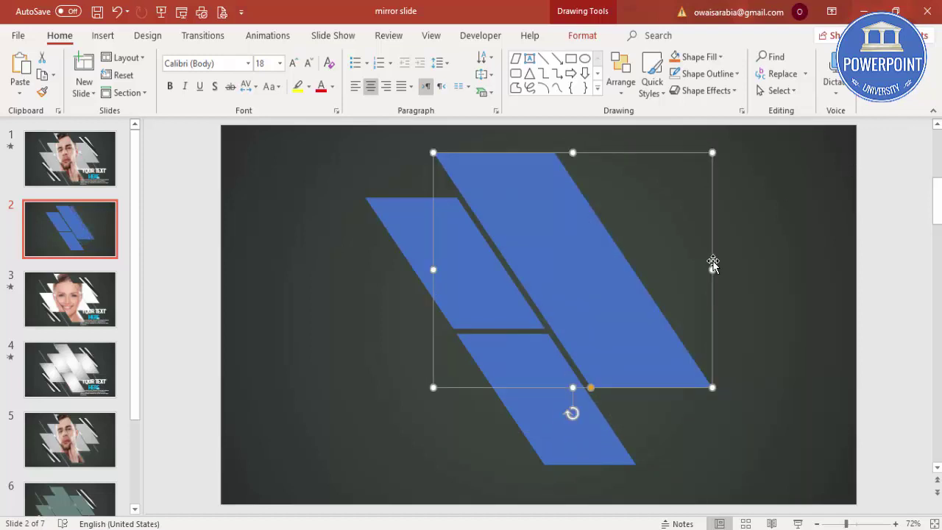
drag(712, 268, 679, 271)
click(825, 311)
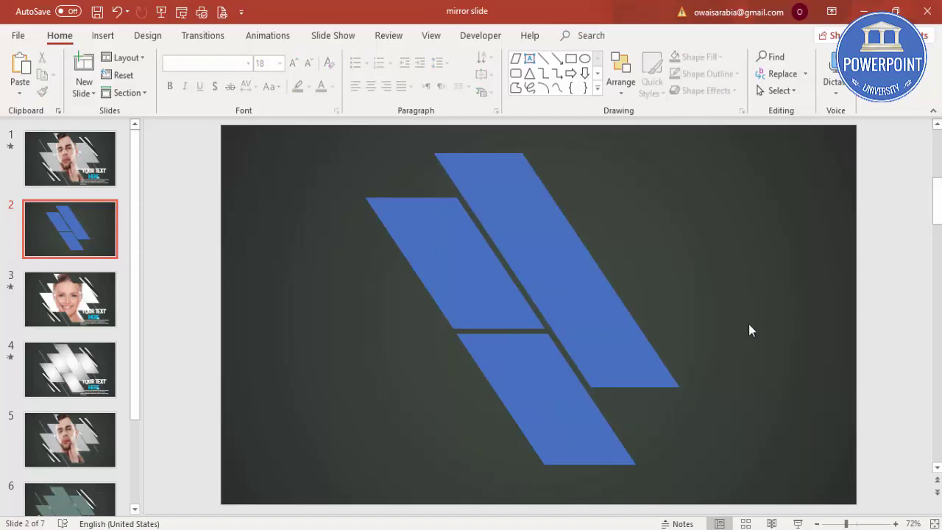
Ctrl+drag a small parallelogram copy further down and to the left
click(501, 314)
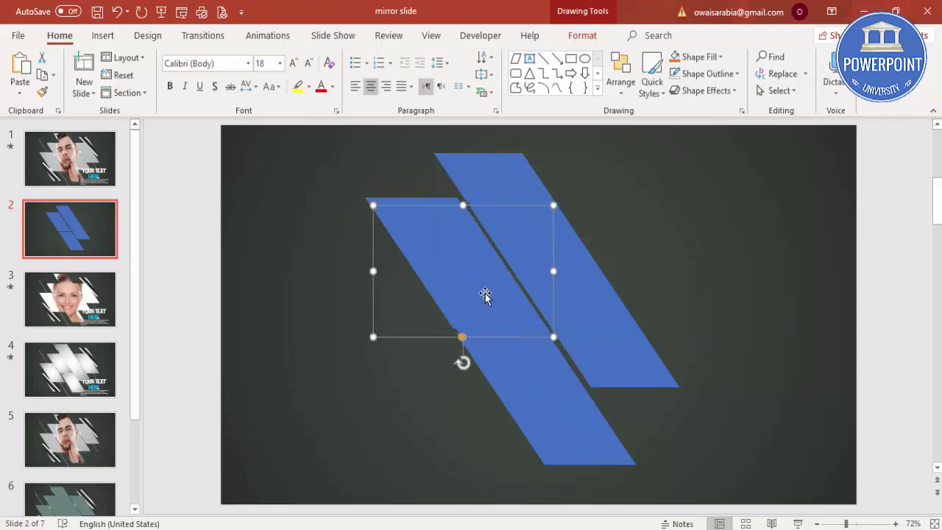
drag(486, 295, 408, 329)
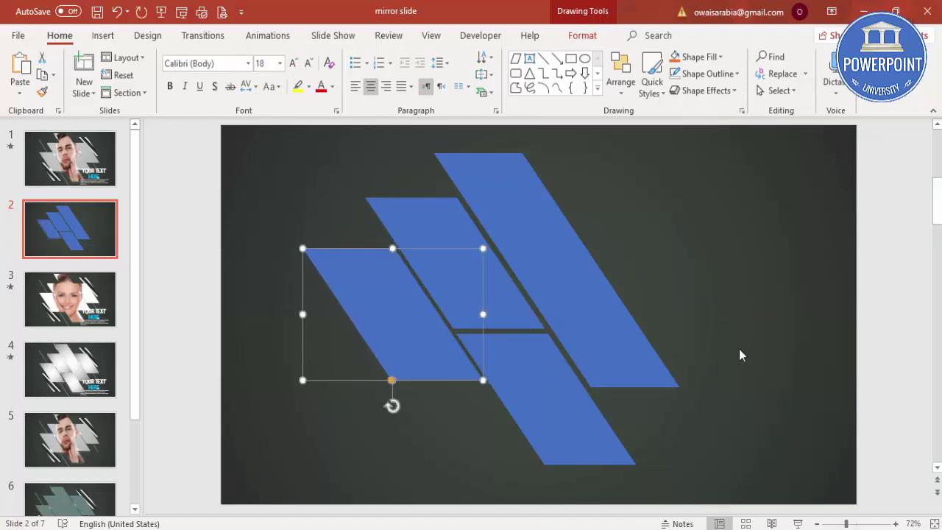
click(740, 351)
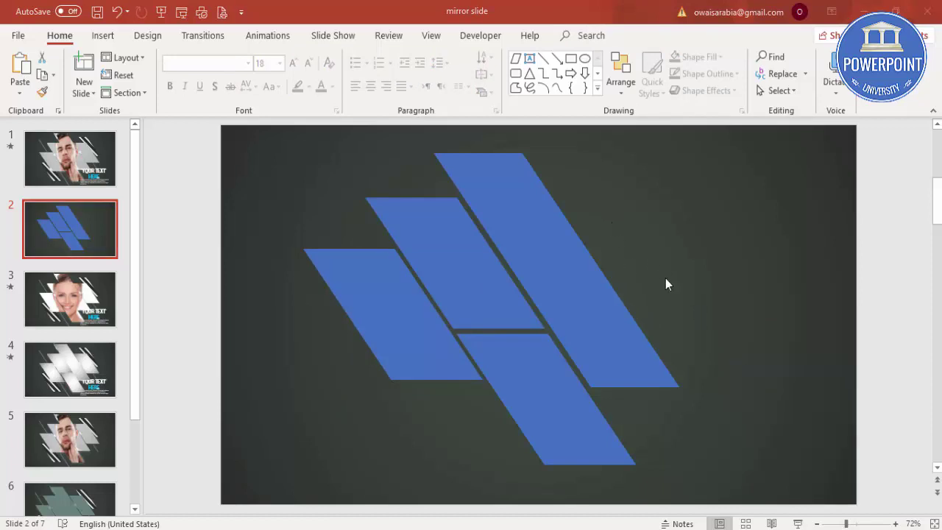
Copy and paste the leftmost parallelogram, moving the duplicate to the slide's upper right
click(391, 293)
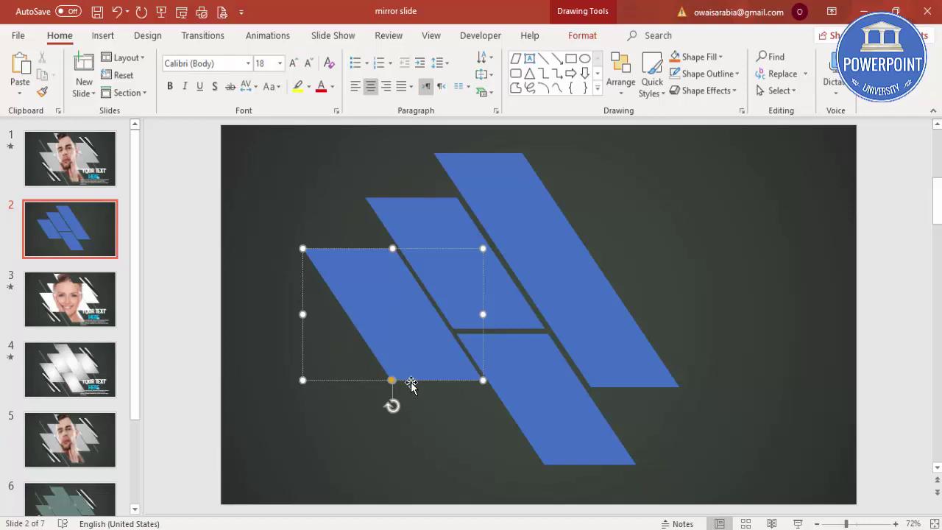
key(ctrl+c)
key(ctrl+v)
drag(414, 349, 639, 263)
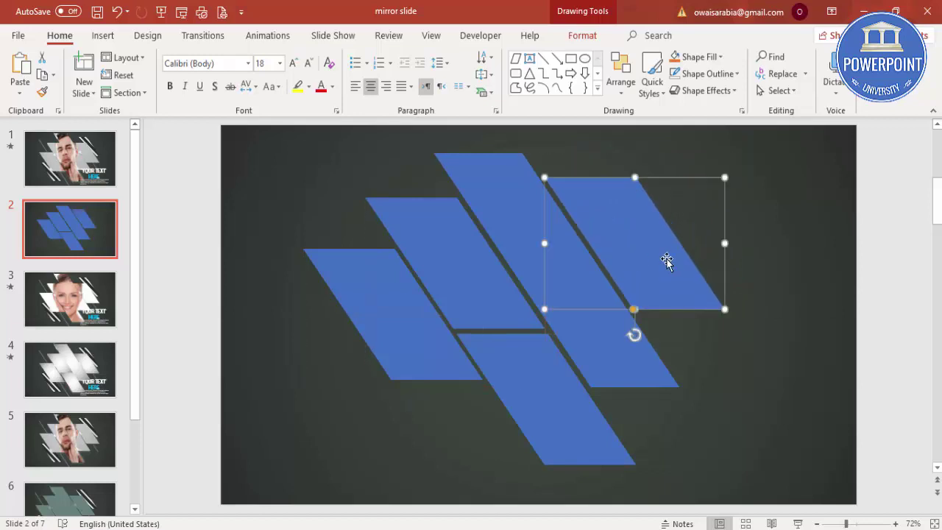